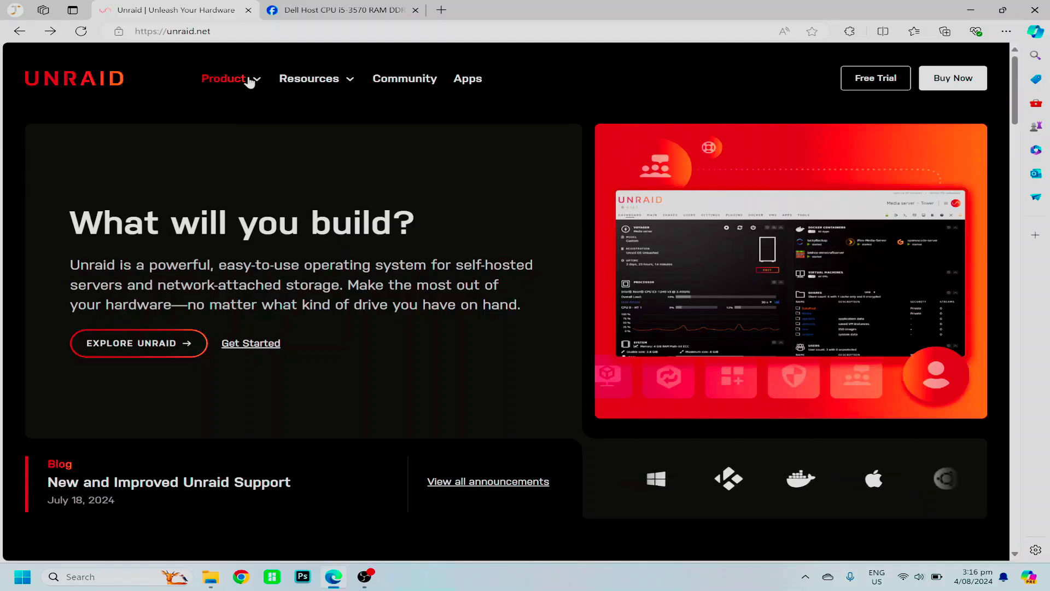
{"action": "left_click", "coordinate": [249, 81]}
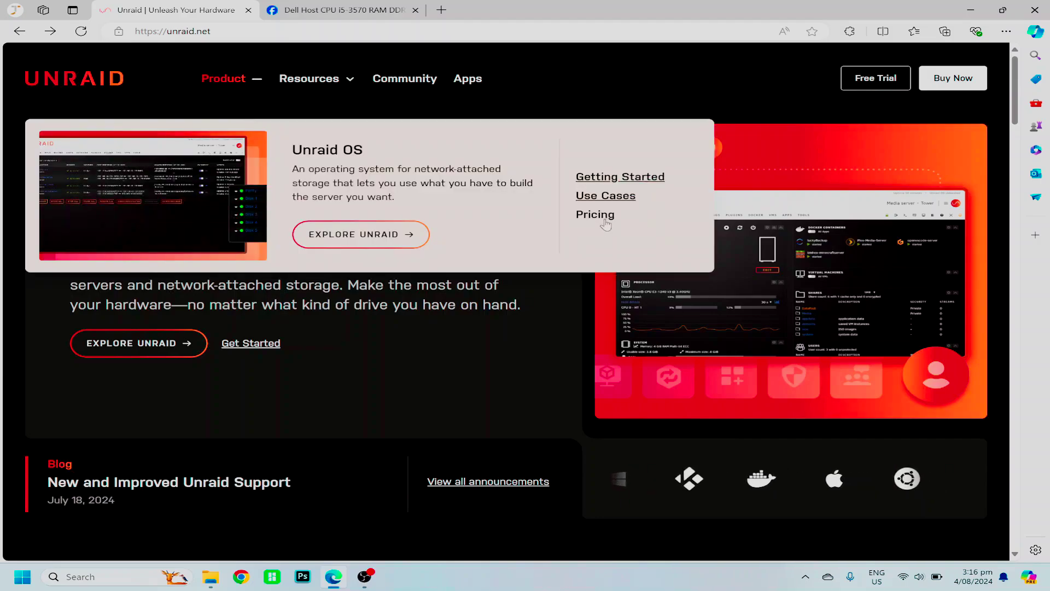
{"action": "left_click", "coordinate": [602, 218]}
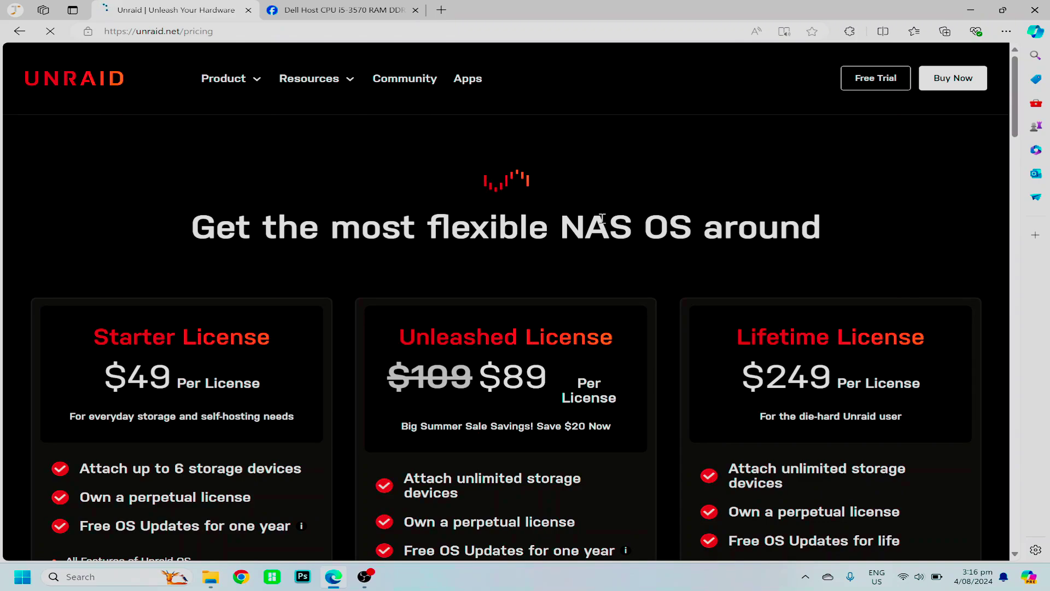
{"action": "scroll", "coordinate": [602, 218], "scroll_direction": "down", "scroll_amount": 3}
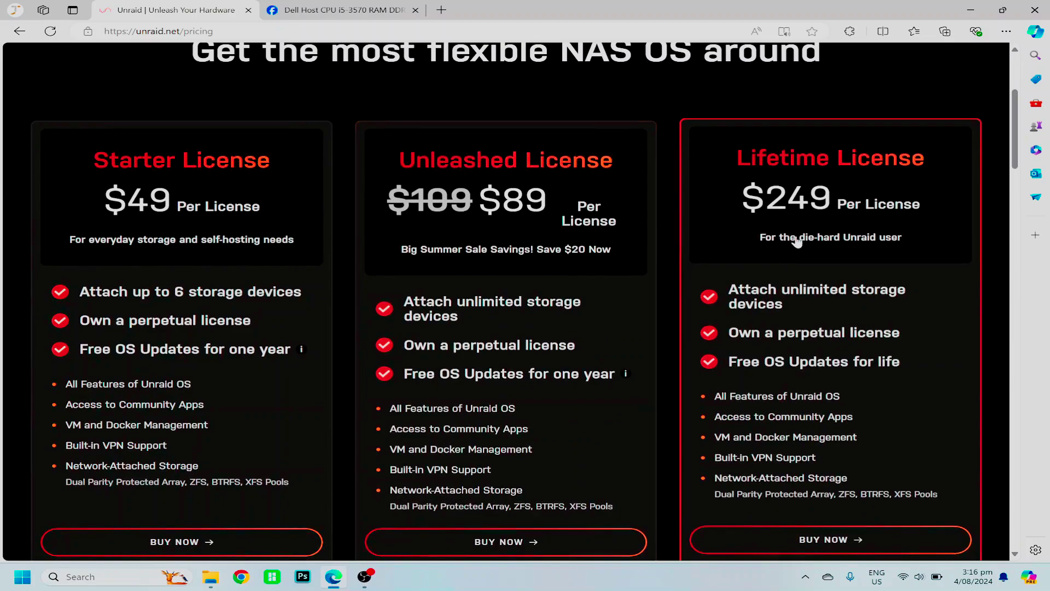
{"action": "left_click", "coordinate": [19, 32]}
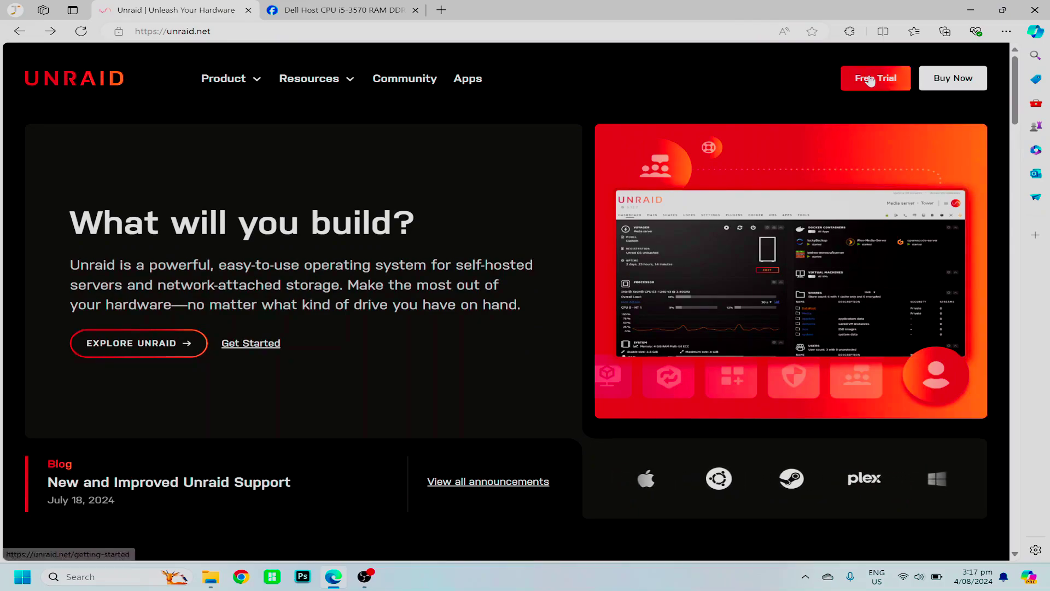
Open the Getting Started page and download the 19.8 MB Windows USB Creator installer.
{"action": "left_click", "coordinate": [867, 77]}
{"action": "scroll", "coordinate": [508, 182], "scroll_direction": "down", "scroll_amount": 5}
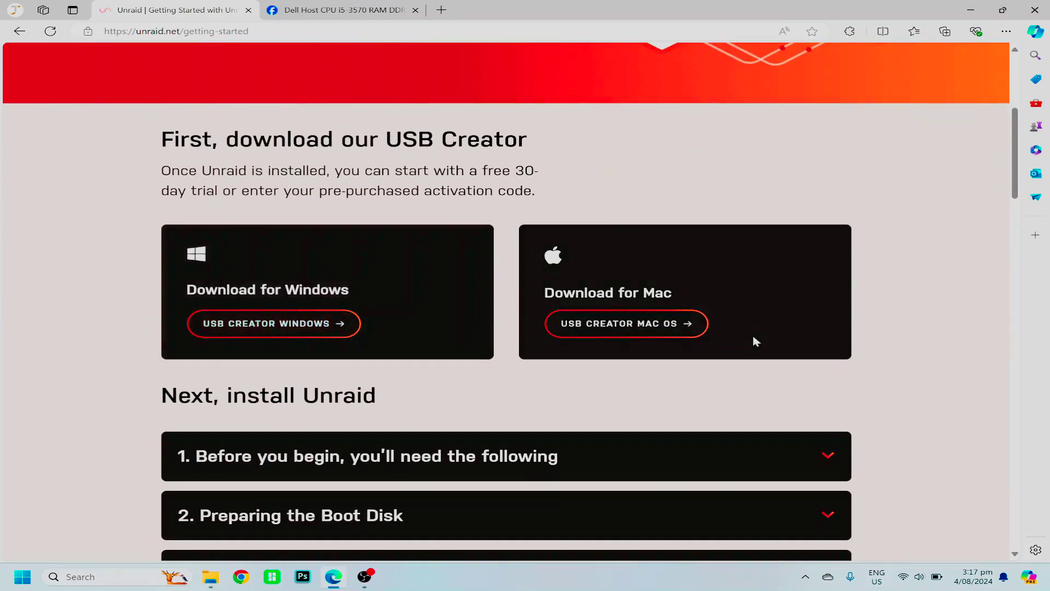
{"action": "scroll", "coordinate": [215, 375], "scroll_direction": "down", "scroll_amount": 1}
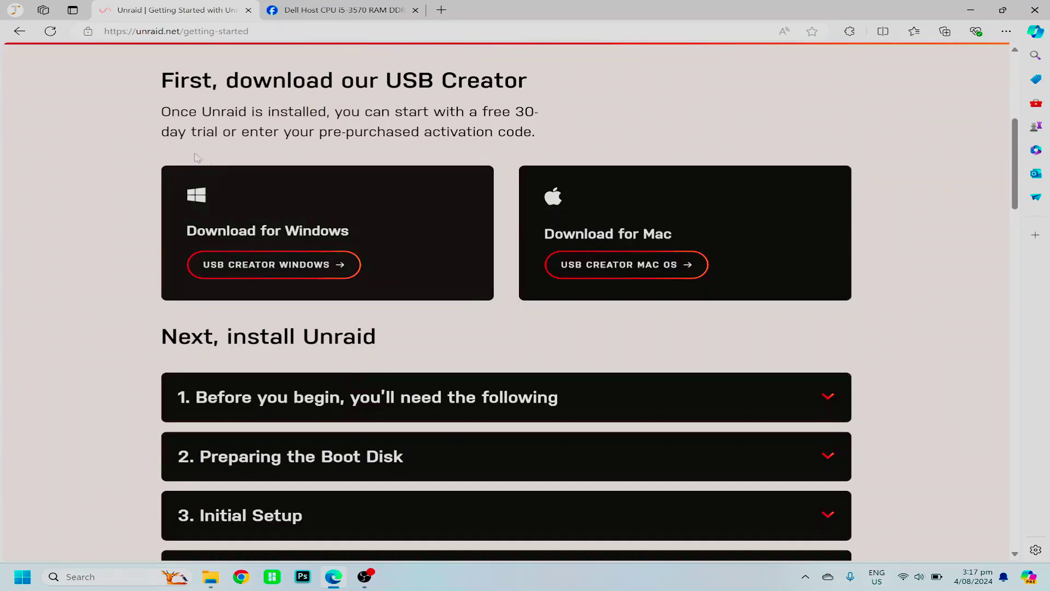
{"action": "left_click_drag", "start_coordinate": [162, 111], "coordinate": [539, 136]}
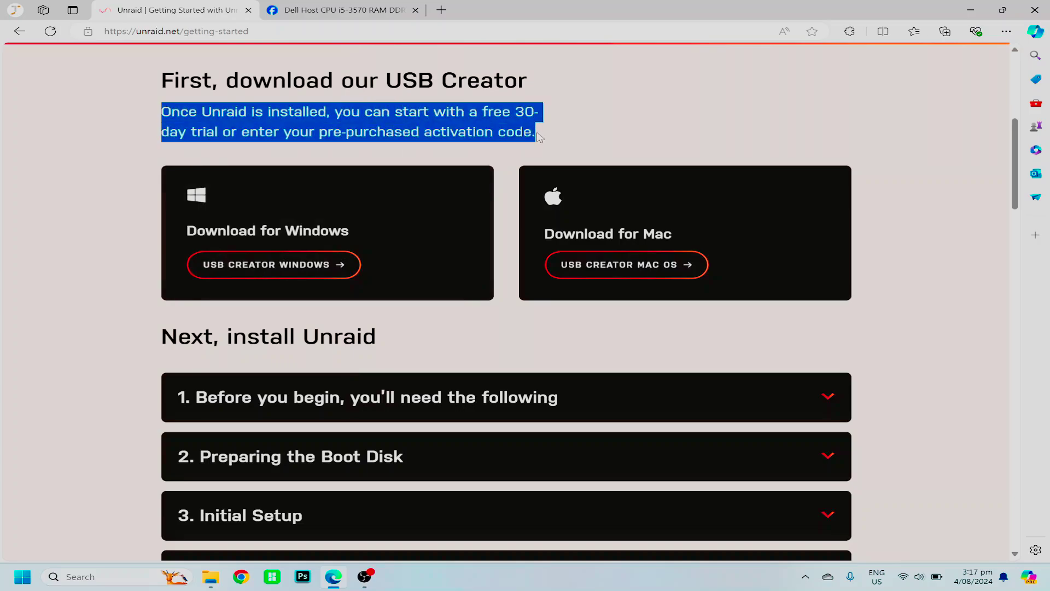
{"action": "left_click", "coordinate": [481, 127]}
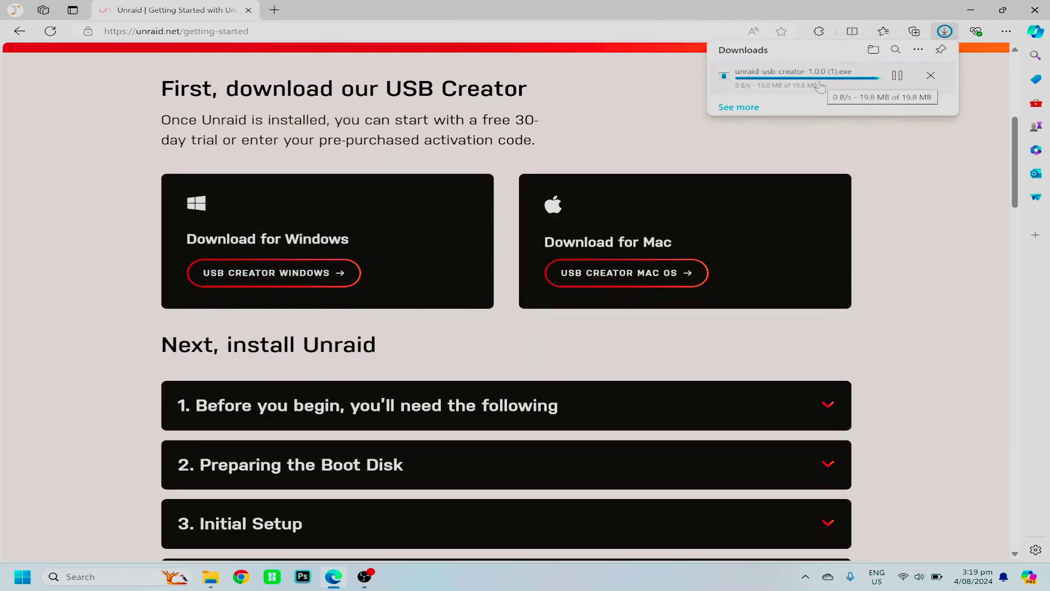
Install Unraid USB Creator v1.0.0 from the downloaded .exe and launch it.
{"action": "left_click", "coordinate": [749, 80]}
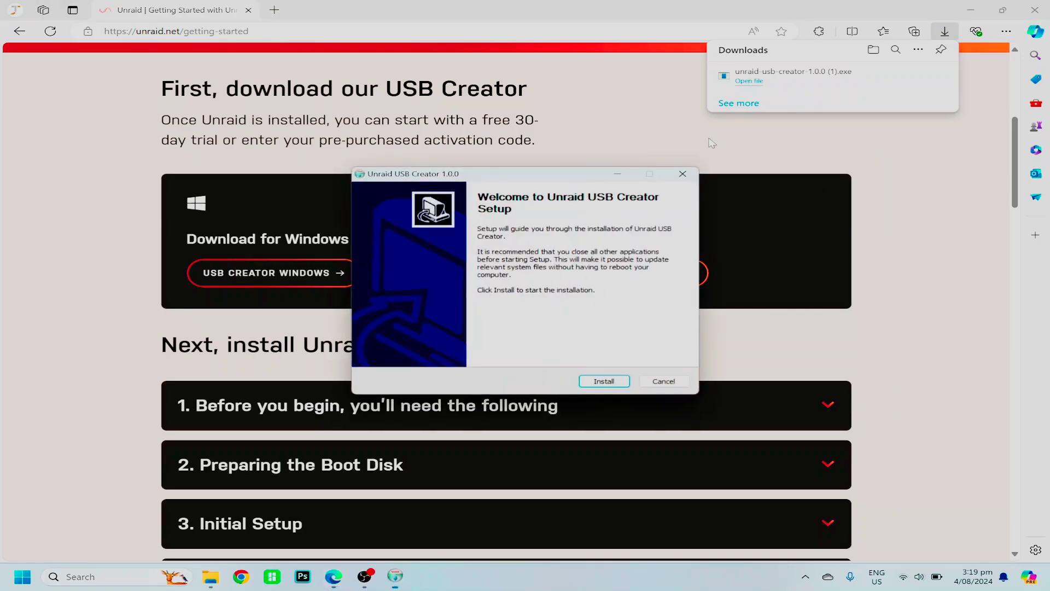
{"action": "left_click", "coordinate": [588, 384]}
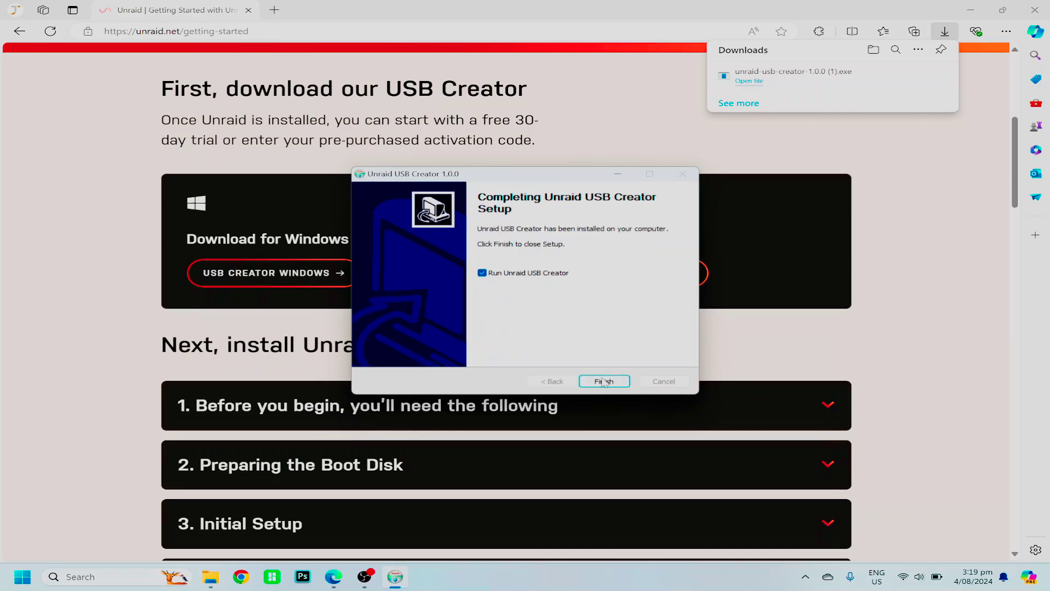
{"action": "left_click", "coordinate": [605, 382]}
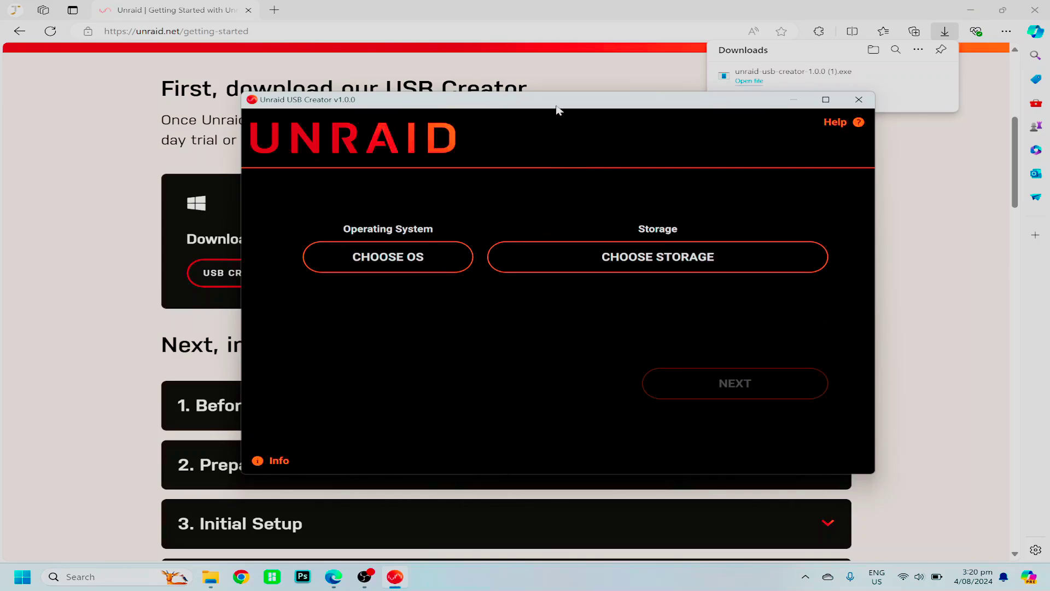
Open the Unraid OS version list and browse the 6.12.11, 6.12.10 and 6.12.9 releases.
{"action": "left_click_drag", "start_coordinate": [555, 105], "coordinate": [532, 94]}
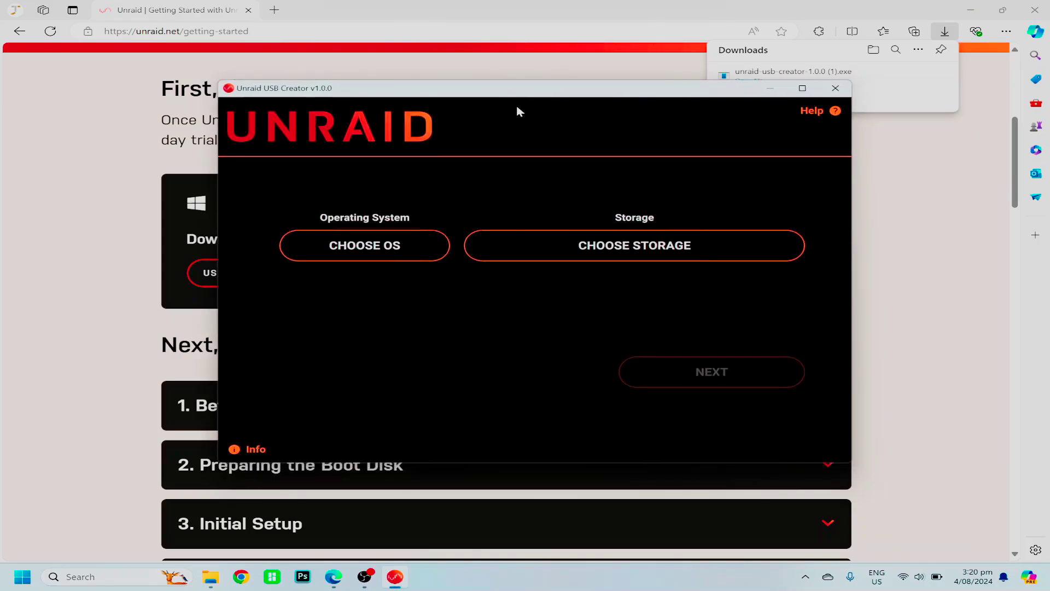
{"action": "left_click", "coordinate": [375, 241]}
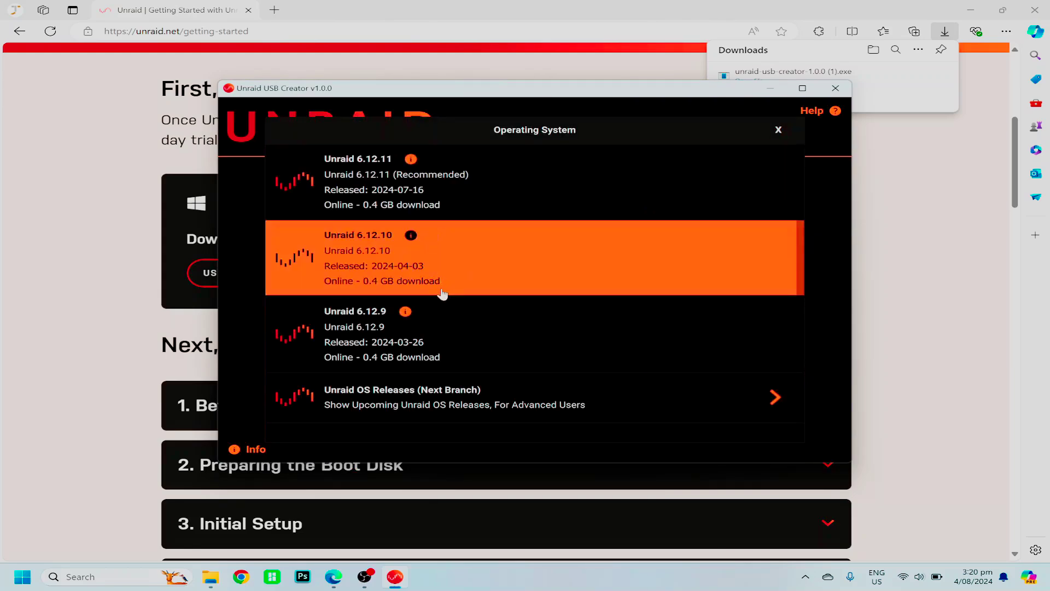
{"action": "scroll", "coordinate": [441, 294], "scroll_direction": "down", "scroll_amount": 2}
{"action": "scroll", "coordinate": [442, 293], "scroll_direction": "up", "scroll_amount": 2}
{"action": "scroll", "coordinate": [447, 327], "scroll_direction": "down", "scroll_amount": 3}
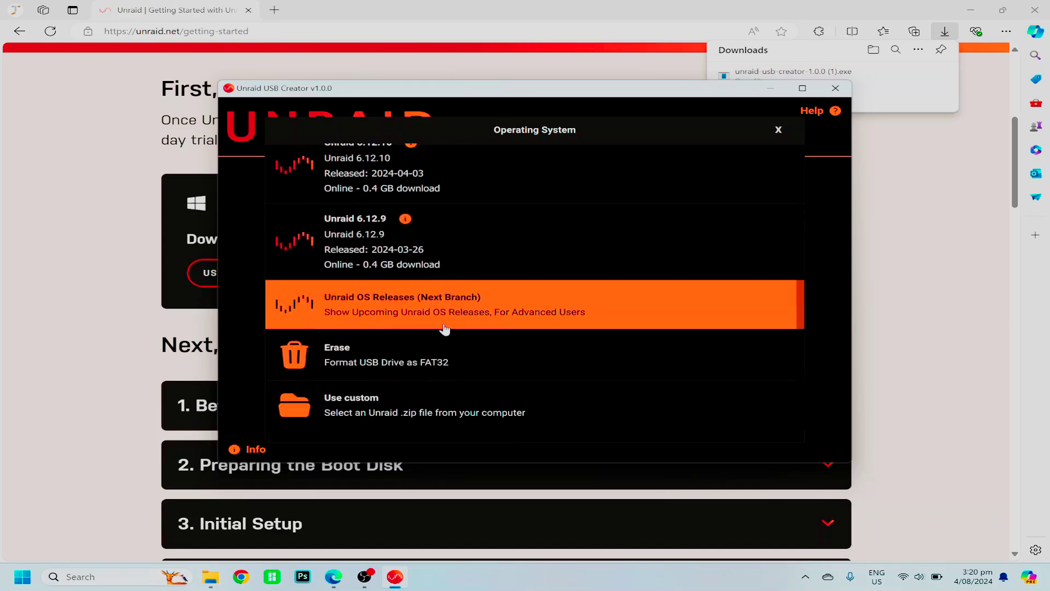
View the Next Branch releases, return to the main release list and close it.
{"action": "left_click", "coordinate": [404, 310]}
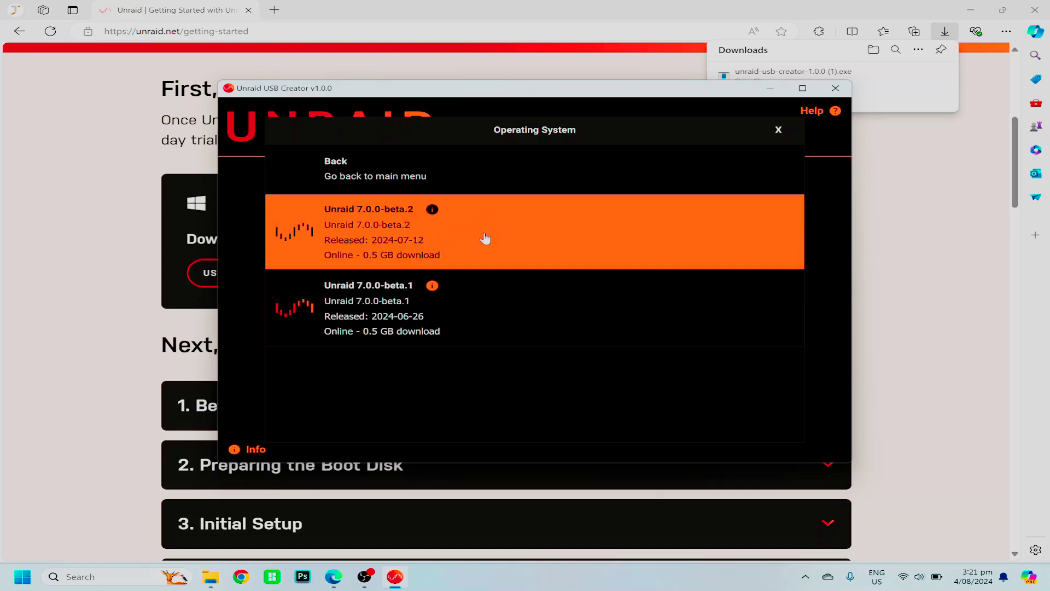
{"action": "left_click", "coordinate": [454, 180]}
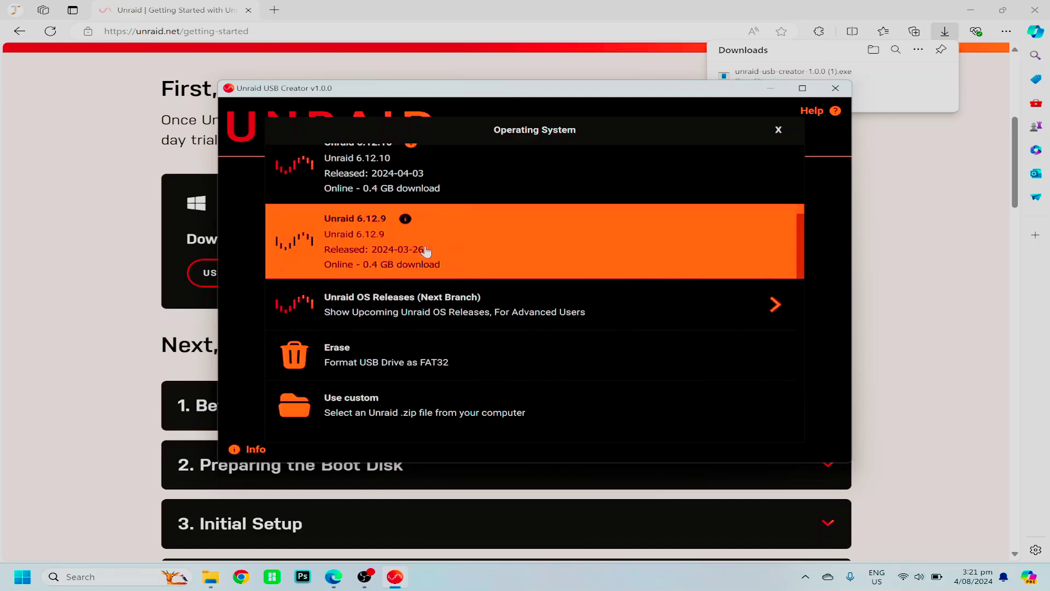
{"action": "scroll", "coordinate": [472, 232], "scroll_direction": "up", "scroll_amount": 2}
{"action": "scroll", "coordinate": [470, 243], "scroll_direction": "down", "scroll_amount": 2}
{"action": "scroll", "coordinate": [473, 295], "scroll_direction": "up", "scroll_amount": 2}
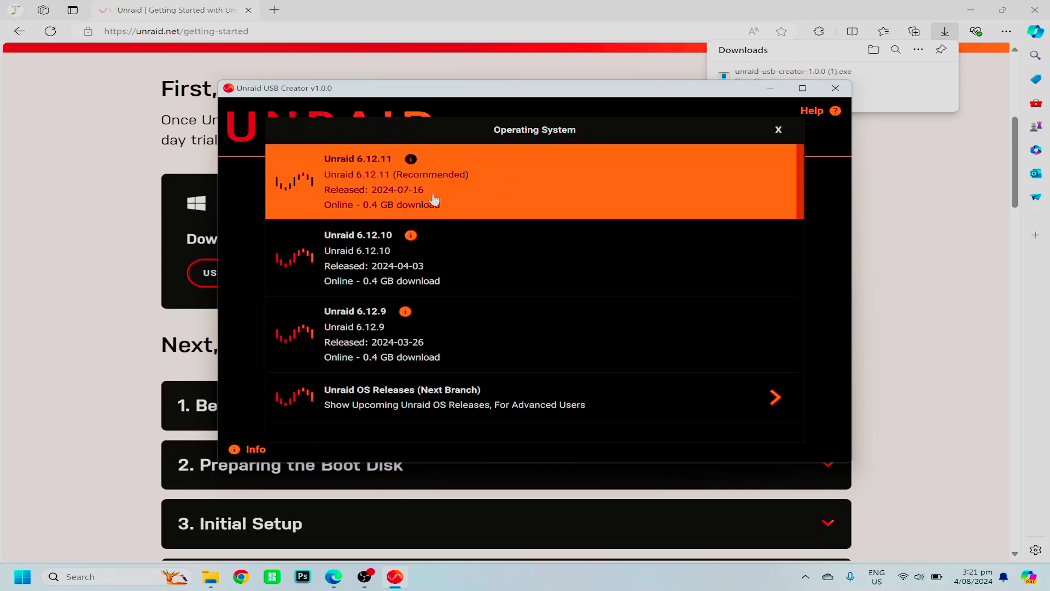
{"action": "left_click", "coordinate": [377, 194]}
Choose the 64.2 GB Samsung Flash Drive USB Device (D:\) as target storage.
{"action": "left_click", "coordinate": [615, 247]}
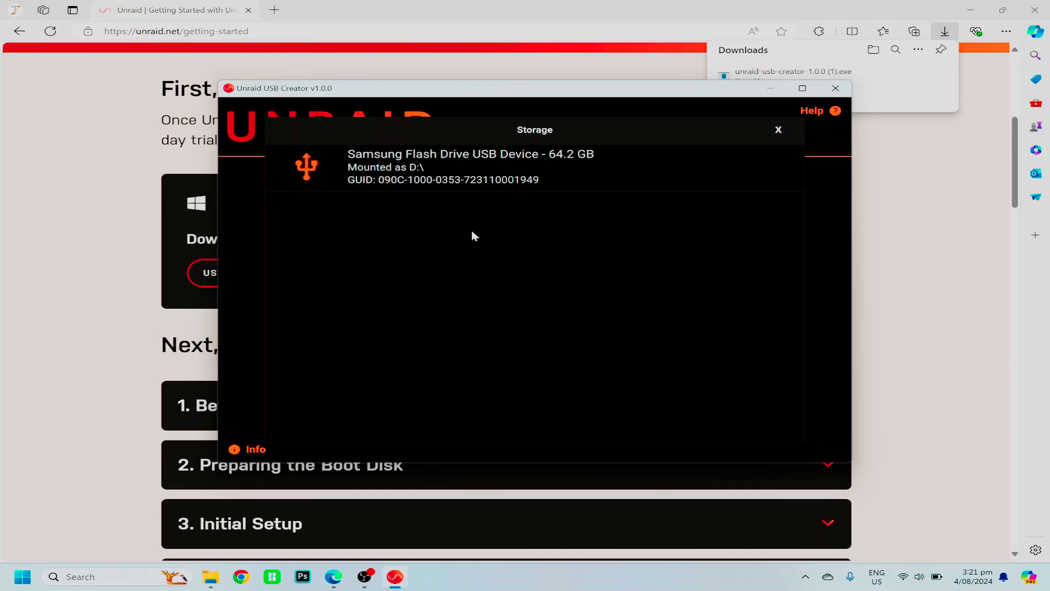
{"action": "left_click", "coordinate": [519, 176]}
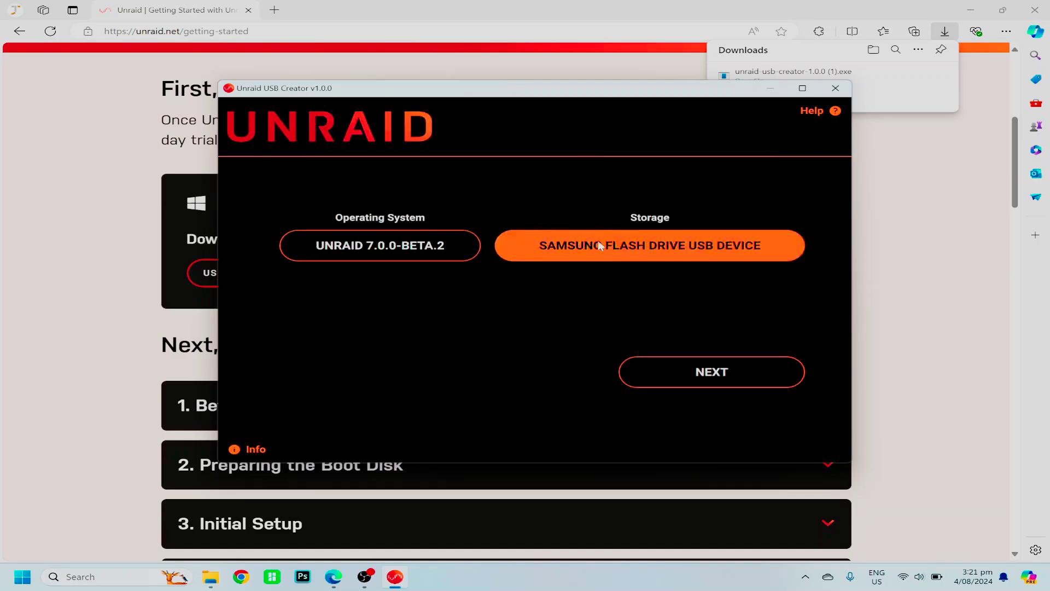
In server settings, keep the name Tower and switch the network mode to Static IP.
{"action": "left_click", "coordinate": [688, 374]}
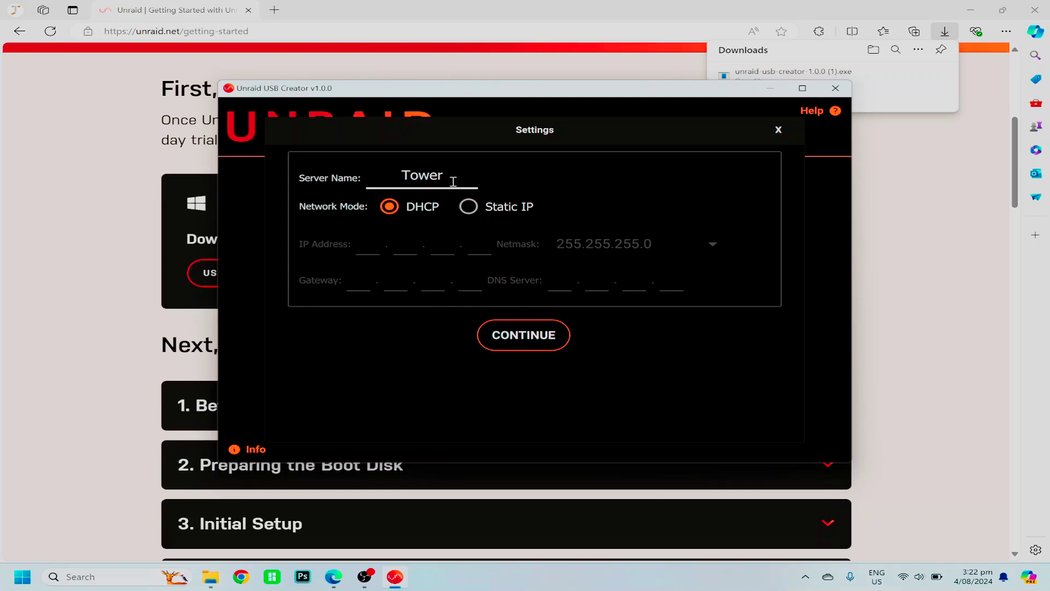
{"action": "left_click_drag", "start_coordinate": [452, 178], "coordinate": [405, 185]}
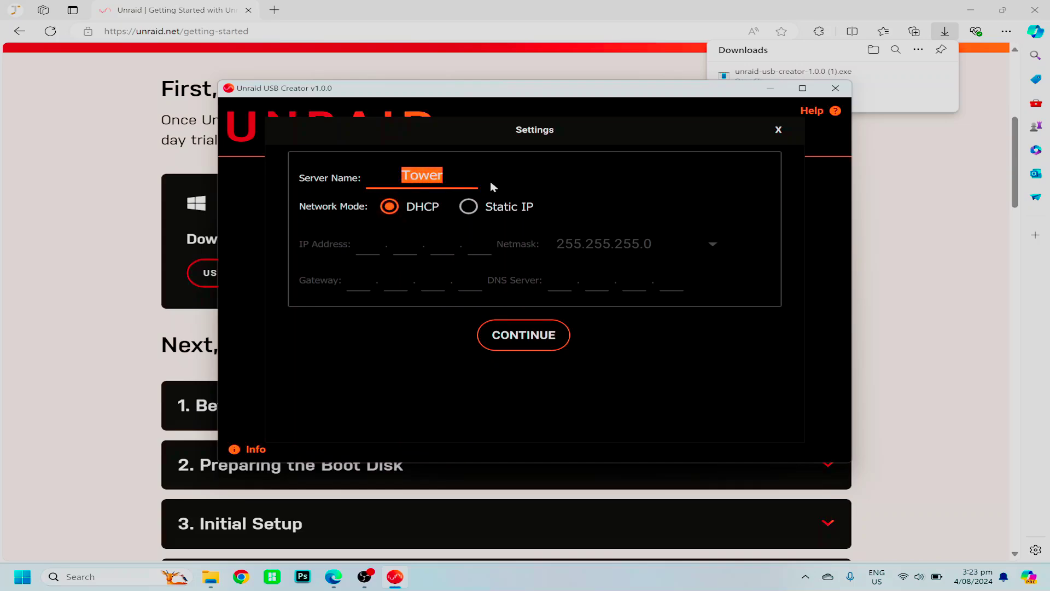
{"action": "left_click", "coordinate": [434, 176]}
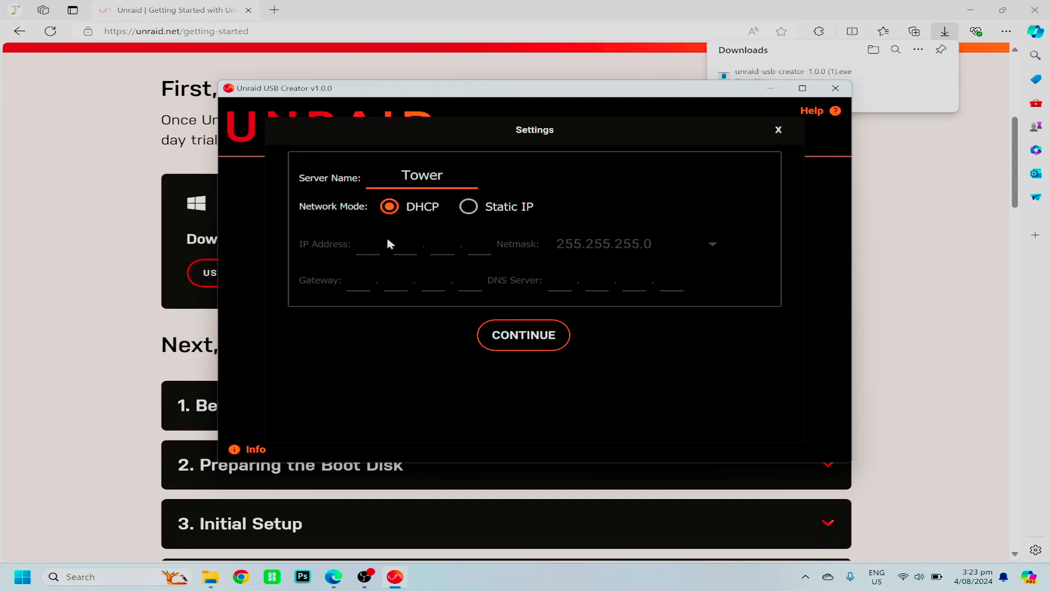
{"action": "left_click", "coordinate": [468, 206]}
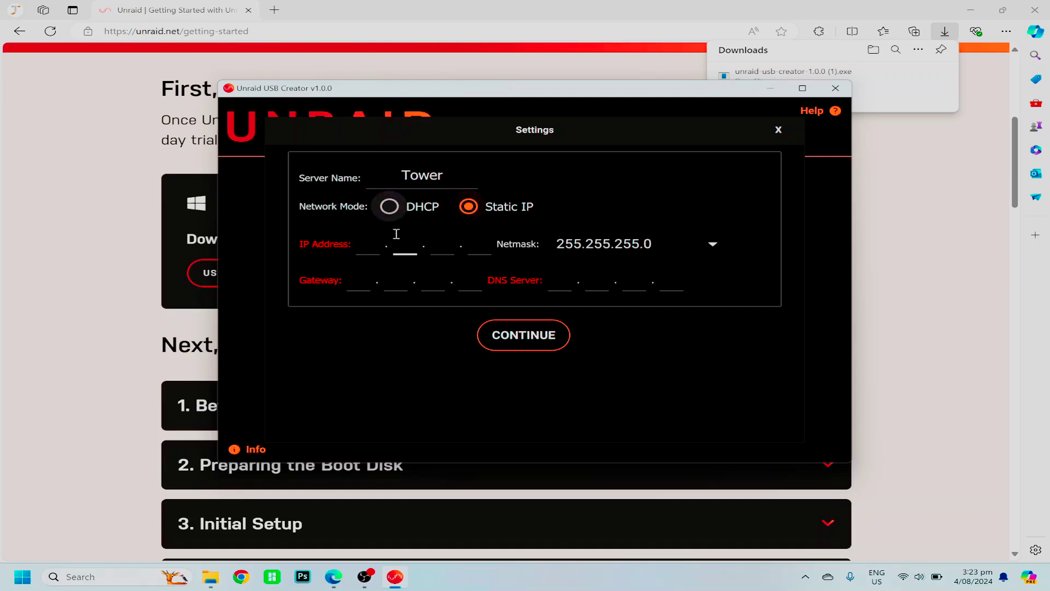
Enter 192.168.1 into the first three parts of the IP Address.
{"action": "left_click", "coordinate": [370, 243]}
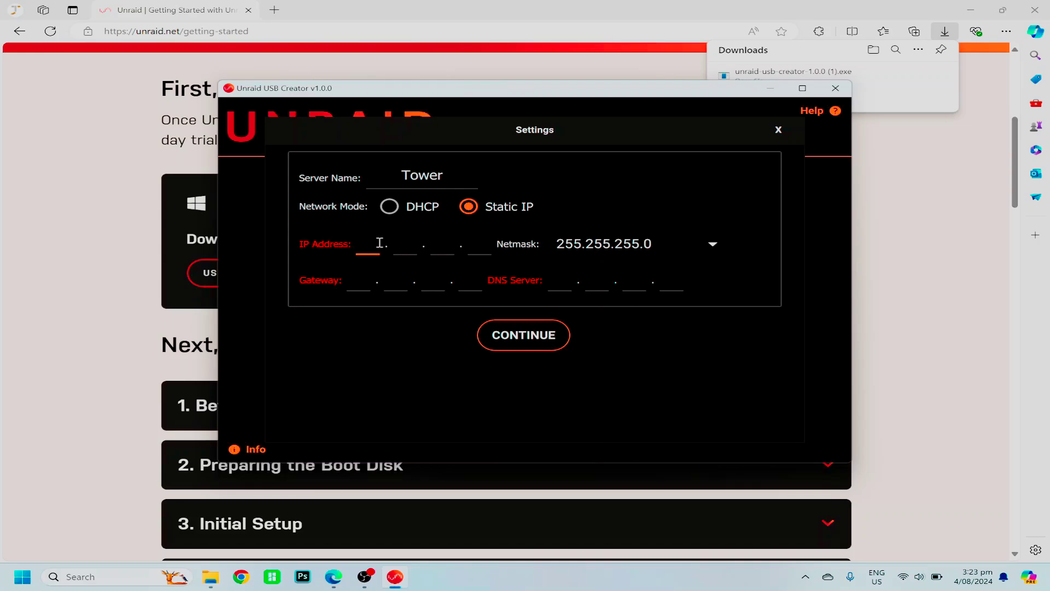
{"action": "type", "text": "192"}
{"action": "key", "text": "period"}
{"action": "type", "text": "168"}
{"action": "key", "text": "period"}
{"action": "type", "text": "1"}
{"action": "key", "text": "period"}
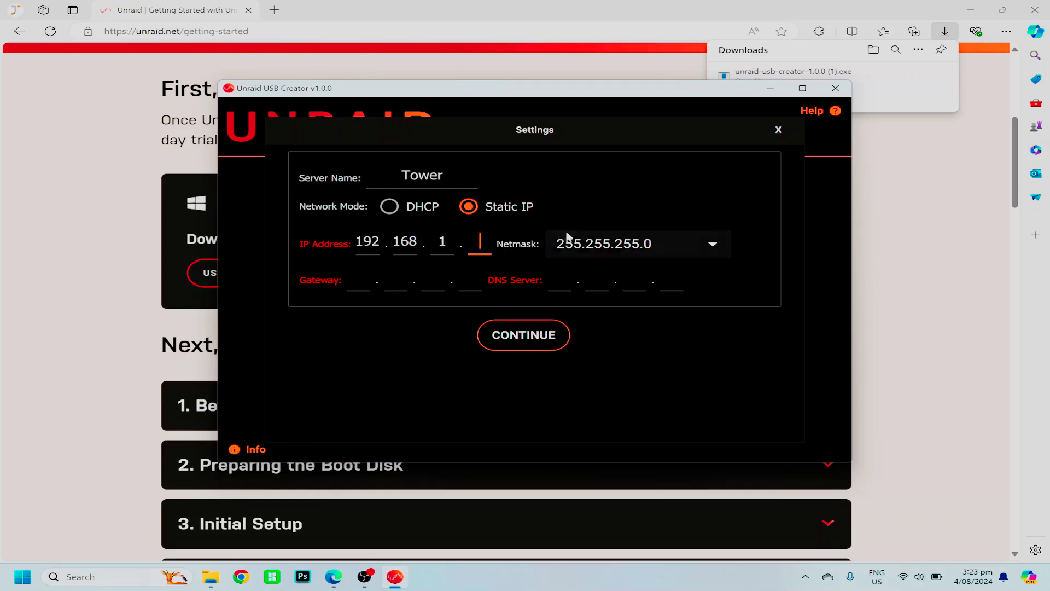
Enter 192.168.1.1 as the Gateway address.
{"action": "left_click", "coordinate": [362, 275]}
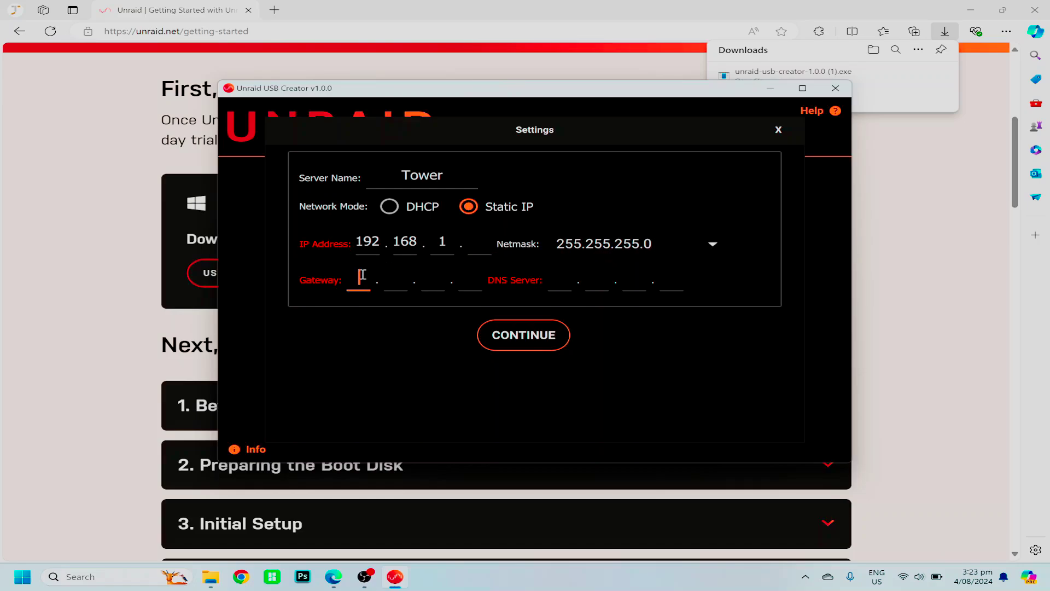
{"action": "type", "text": "192..."}
{"action": "key", "text": "period"}
{"action": "type", "text": "168"}
{"action": "key", "text": "period"}
{"action": "type", "text": "1"}
{"action": "key", "text": "period"}
{"action": "type", "text": "1"}
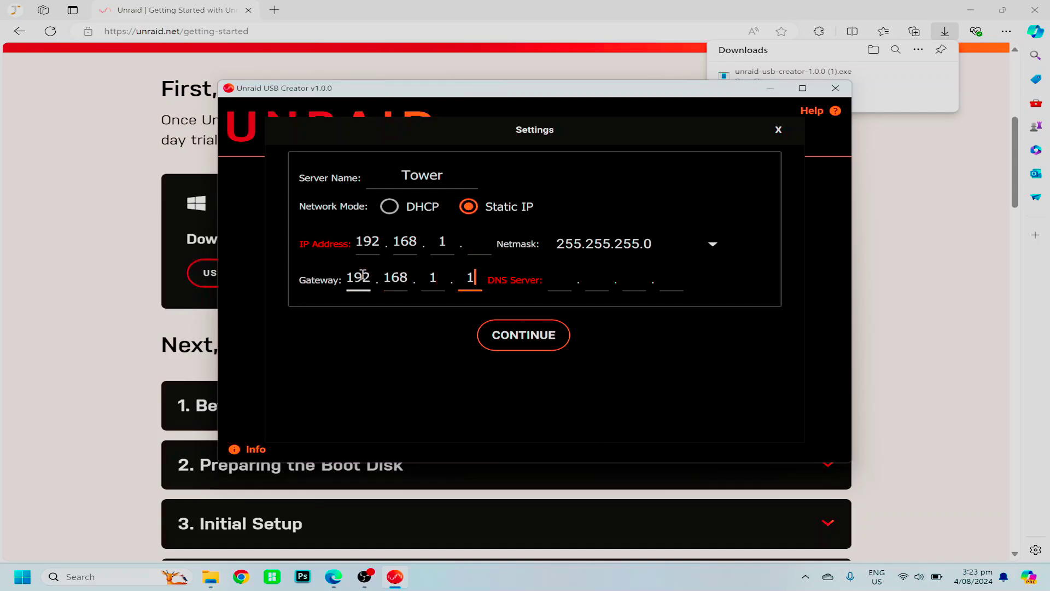
Enter 8.8.8.8 as the DNS Server address.
{"action": "left_click", "coordinate": [553, 279]}
{"action": "type", "text": "8"}
{"action": "key", "text": "period"}
{"action": "type", "text": "8.8.8"}
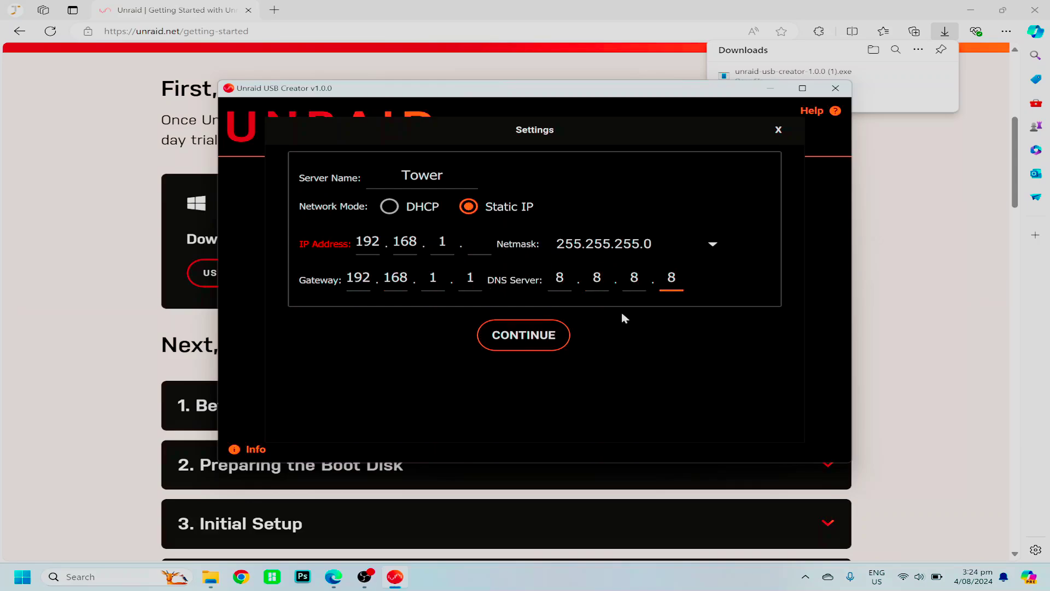
Try 12 and 321 in the last IP address part, then leave it blank.
{"action": "left_click", "coordinate": [472, 247]}
{"action": "type", "text": "12"}
{"action": "key", "text": "BackSpace"}
{"action": "type", "text": "321"}
{"action": "key", "text": "BackSpace"}
{"action": "key", "text": "BackSpace"}
{"action": "key", "text": "BackSpace"}
Switch the network mode back to DHCP and continue to the erase warning.
{"action": "left_click", "coordinate": [406, 213]}
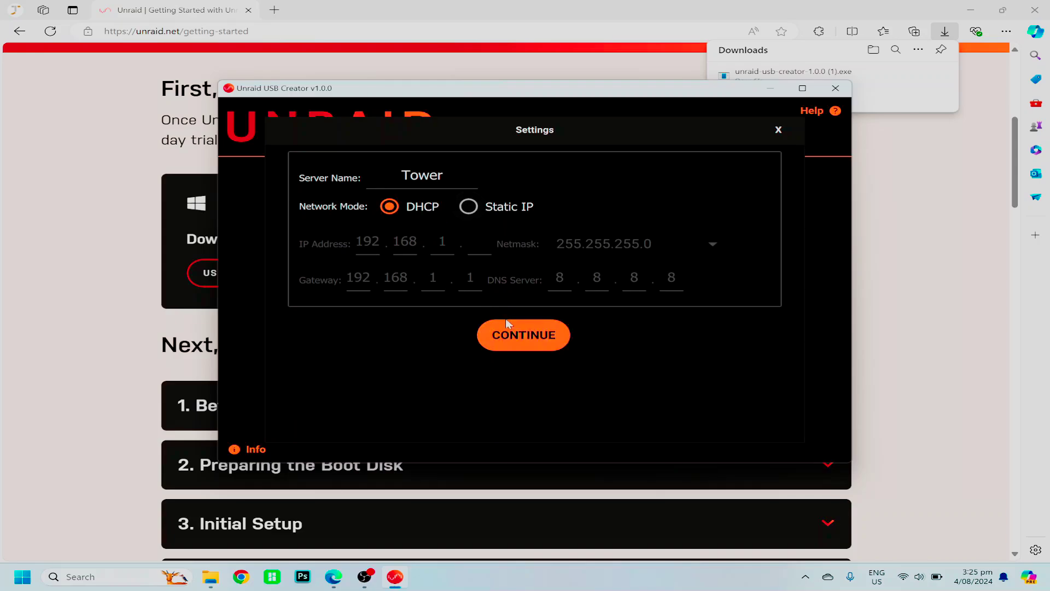
{"action": "left_click", "coordinate": [516, 334]}
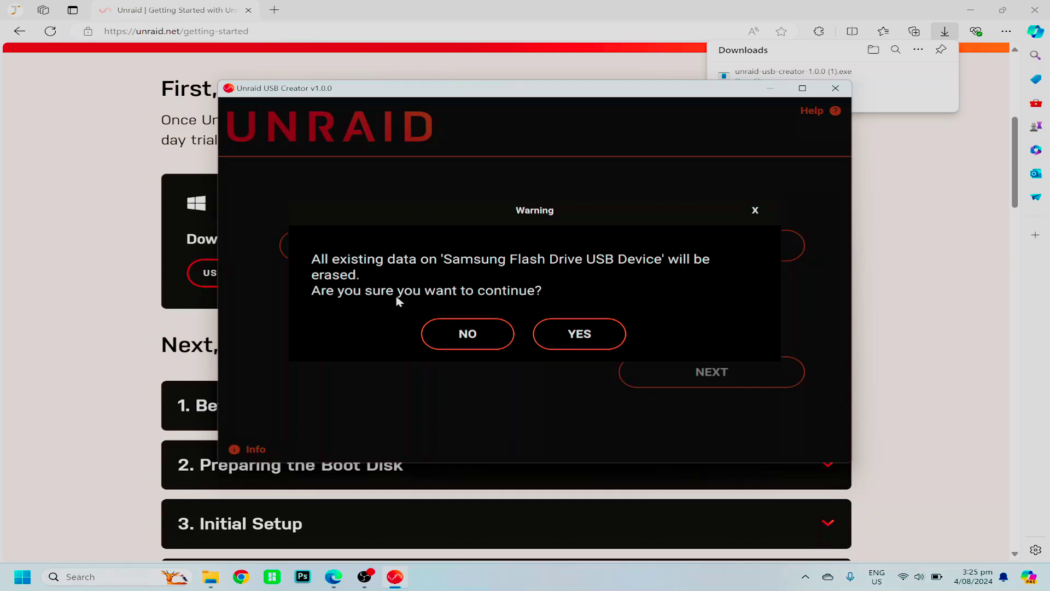
Confirm erasing the Samsung flash drive so Unraid 7.0.0-beta.2 begins writing.
{"action": "left_click", "coordinate": [571, 330]}
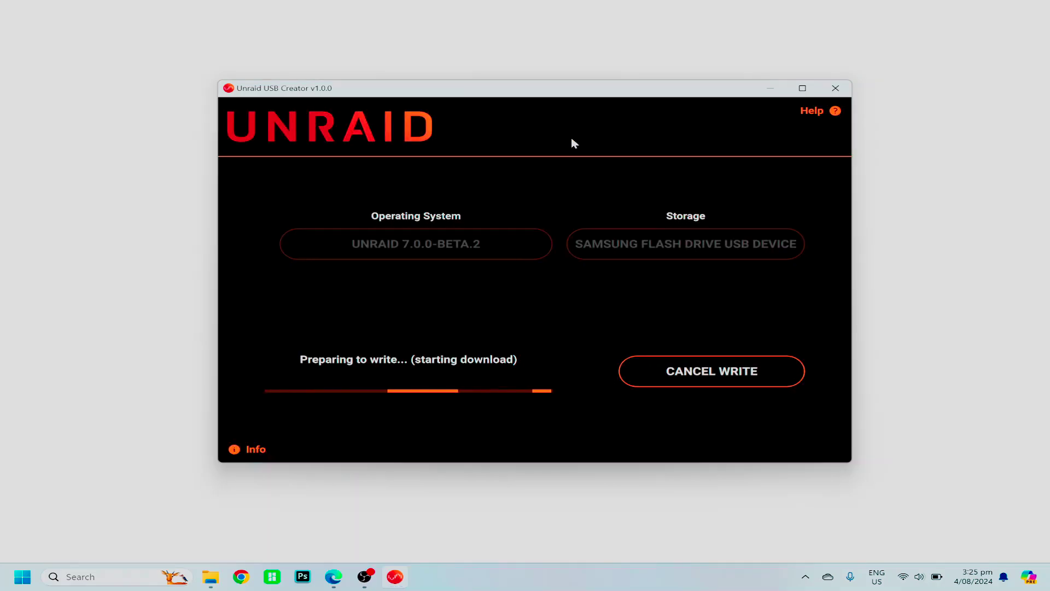
{"action": "left_click_drag", "start_coordinate": [585, 92], "coordinate": [576, 82]}
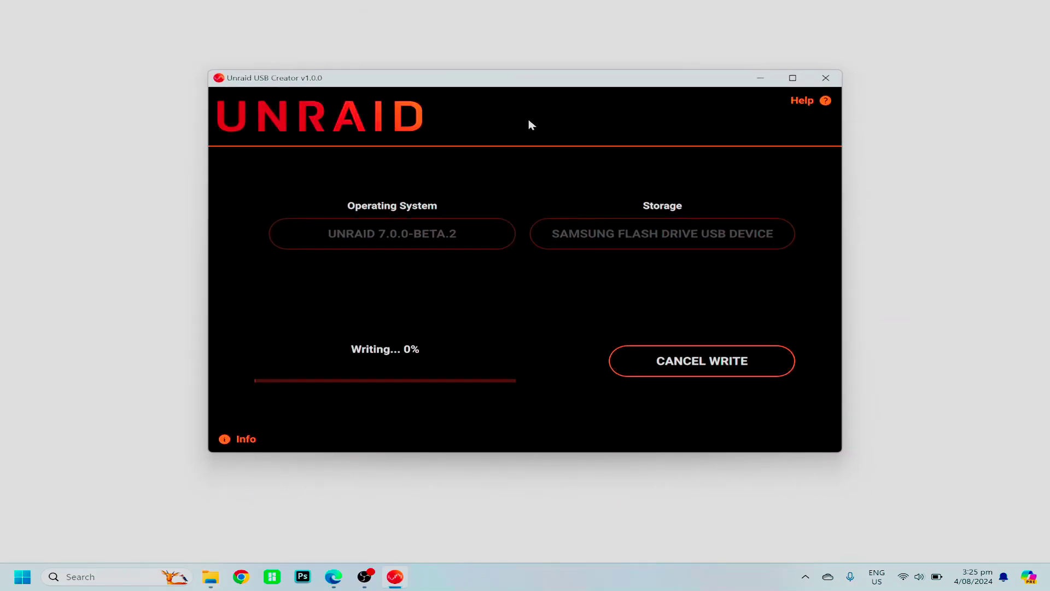